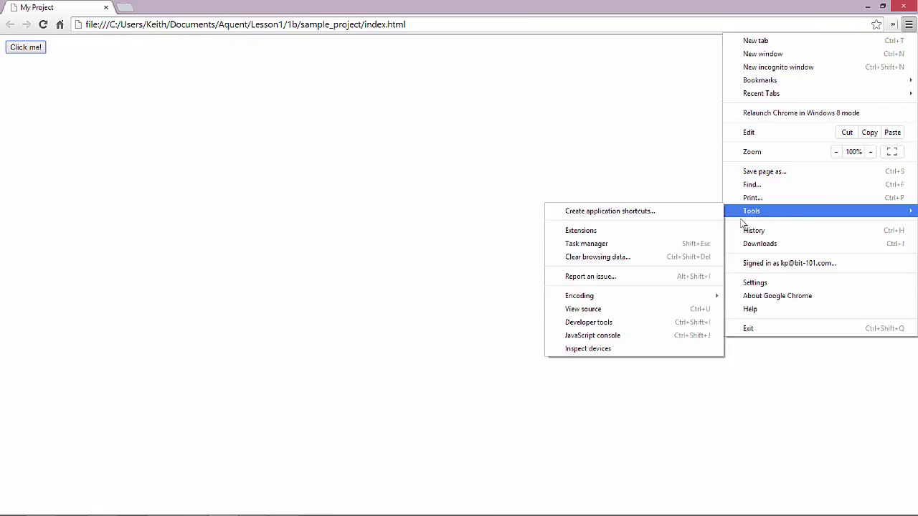
Step: Open Chrome's developer tools and inspect the Click me! <button id="btn"> element and its box model
{"action": "left_click", "coordinate": [598, 325]}
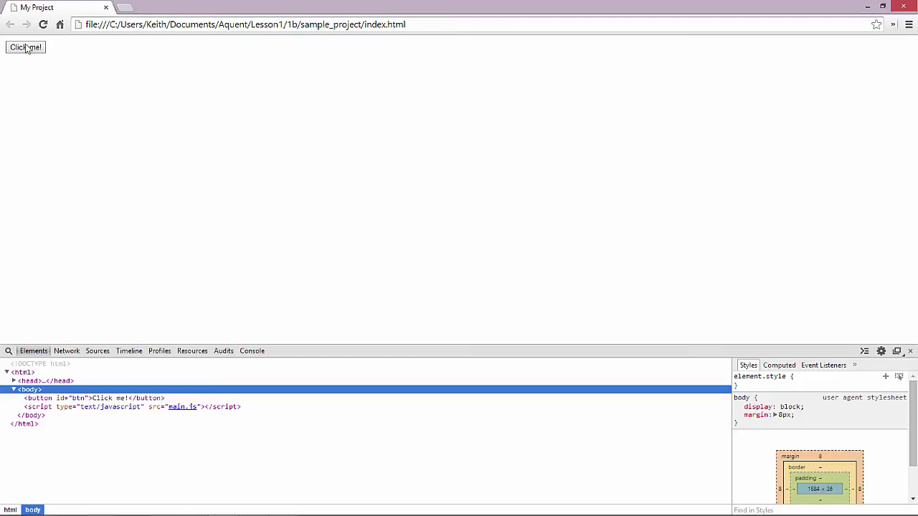
{"action": "left_click", "coordinate": [45, 399]}
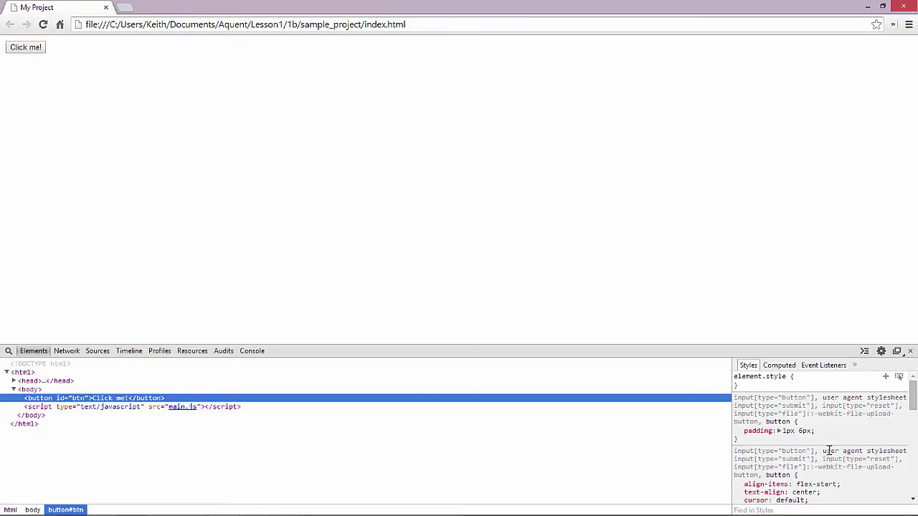
{"action": "scroll", "coordinate": [829, 451], "scroll_direction": "down", "scroll_amount": 5}
{"action": "scroll", "coordinate": [830, 451], "scroll_direction": "down", "scroll_amount": 5}
{"action": "scroll", "coordinate": [825, 452], "scroll_direction": "down", "scroll_amount": 2}
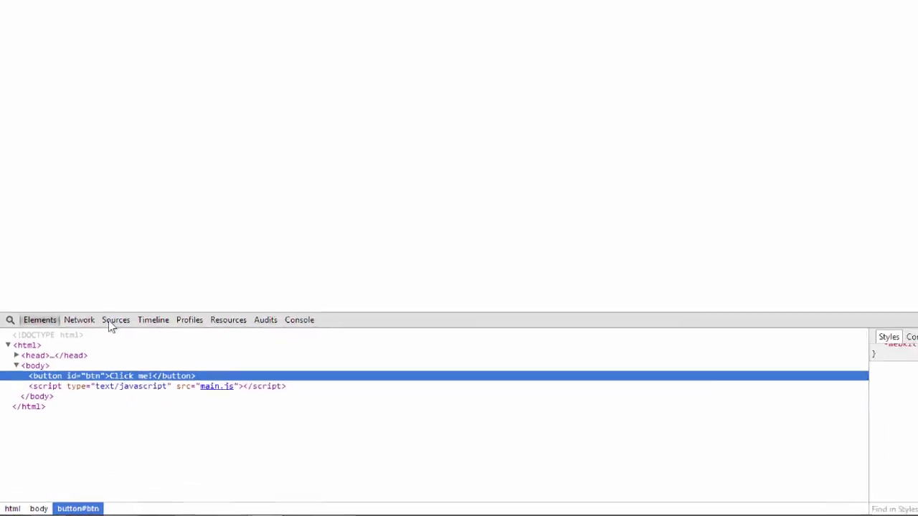
Step: Read main.js's button click-alert handler in the Sources panel, then switch to the Console
{"action": "left_click", "coordinate": [91, 350]}
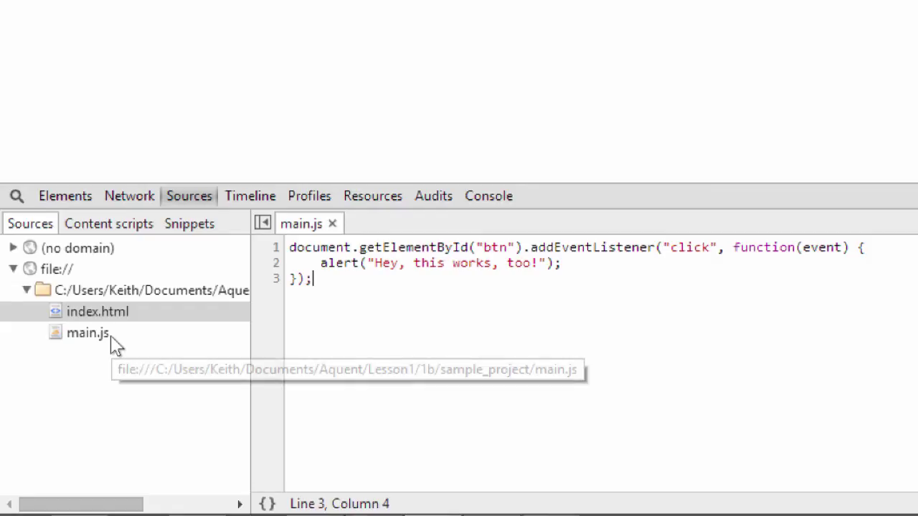
{"action": "left_click", "coordinate": [113, 341]}
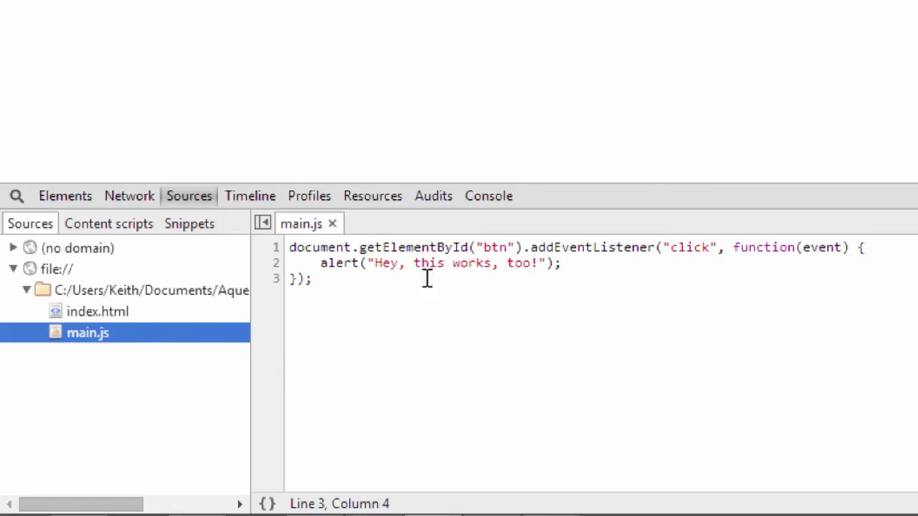
{"action": "left_click_drag", "start_coordinate": [389, 263], "coordinate": [694, 339]}
{"action": "left_click", "coordinate": [694, 339]}
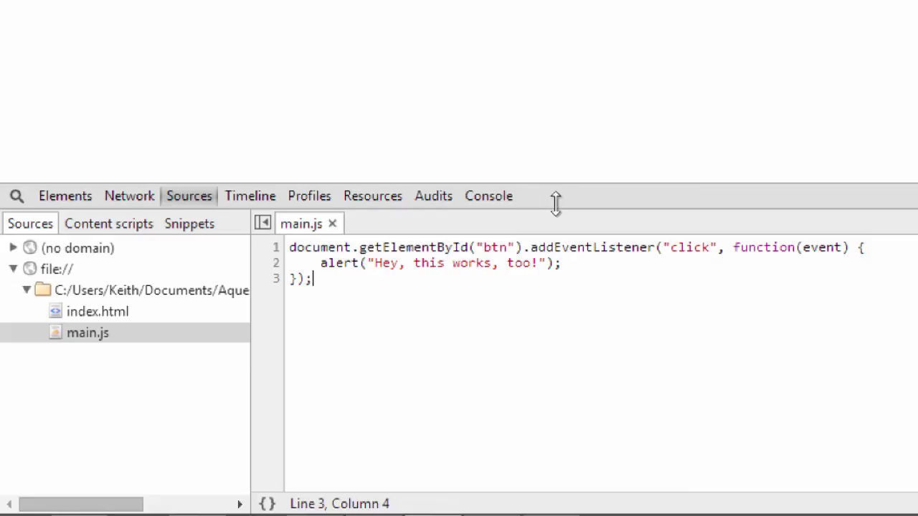
{"action": "left_click", "coordinate": [489, 202]}
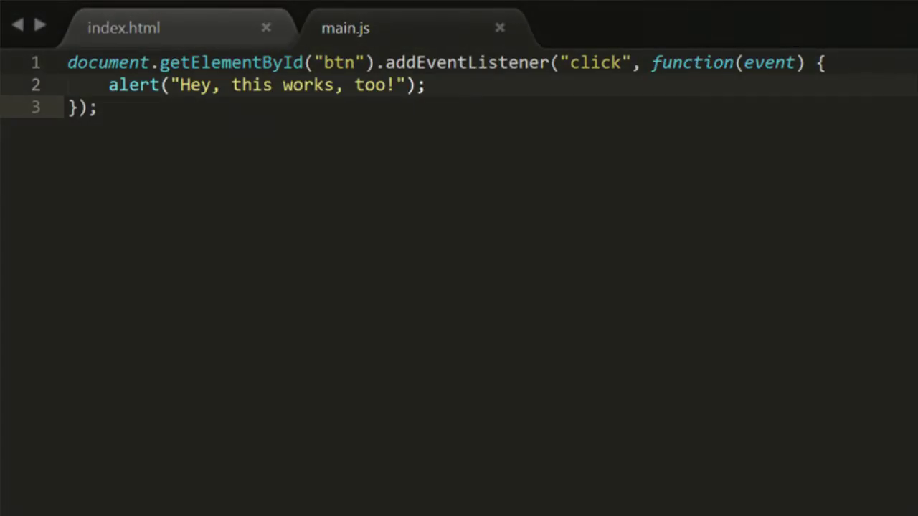
{"action": "key", "text": "Up"}
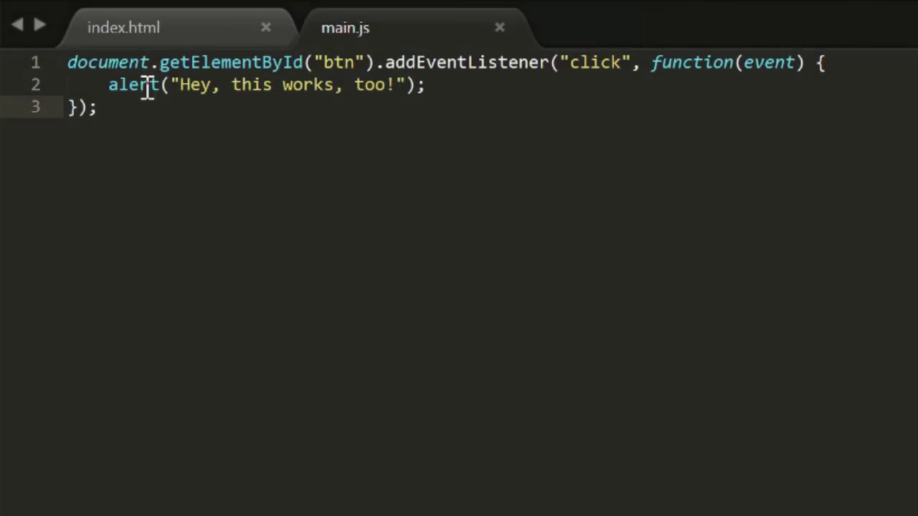
Step: Replace alert with console.log on line 2 of main.js and save
{"action": "double_click", "coordinate": [147, 86]}
{"action": "type", "text": "console.log"}
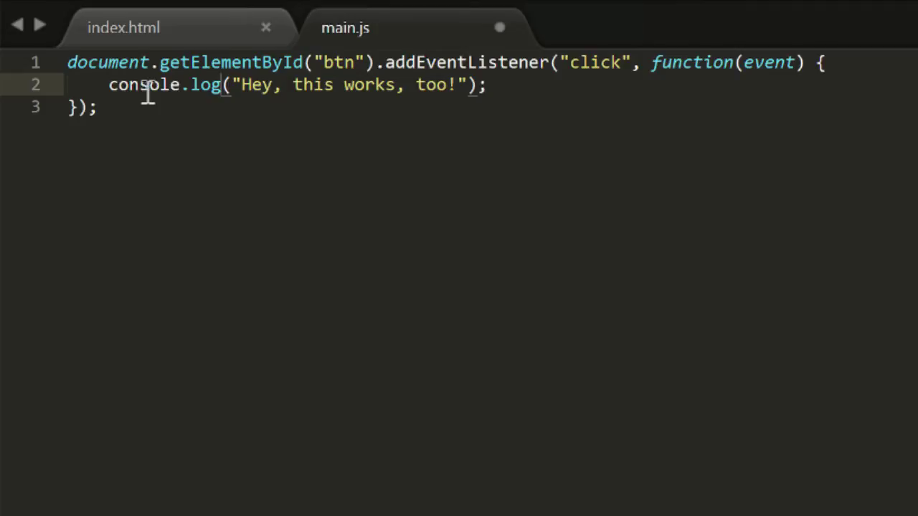
{"action": "key", "text": "ctrl+s"}
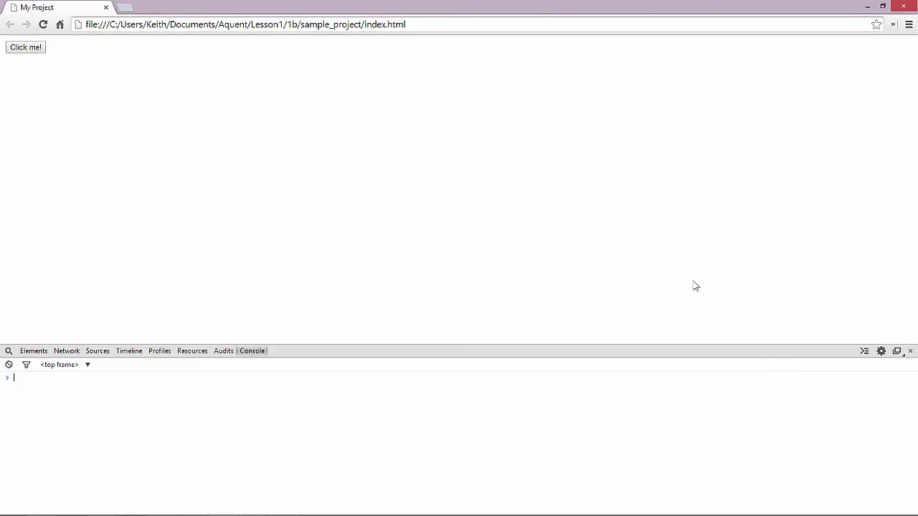
Step: Click the page's Click me! button so 'Hey, this works, too!' logs in the Console
{"action": "left_click", "coordinate": [20, 50]}
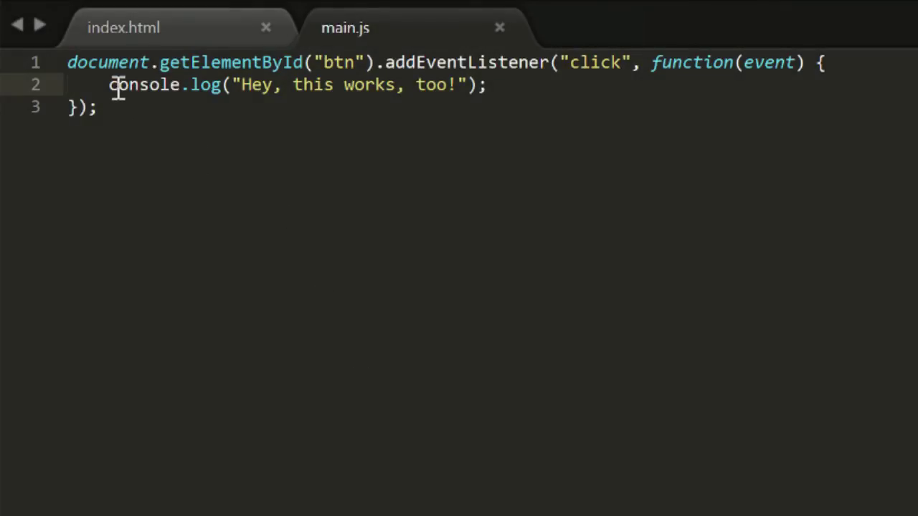
Step: Change console to konsole on line 2 of main.js and save
{"action": "left_click", "coordinate": [117, 86]}
{"action": "key", "text": "BackSpace"}
{"action": "type", "text": "k"}
{"action": "key", "text": "ctrl+s"}
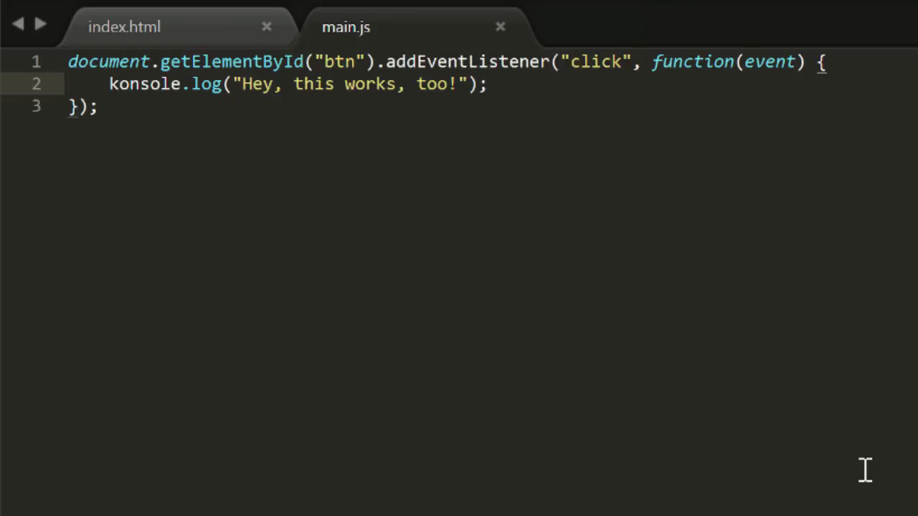
Step: Correct konsole back to console in main.js, save, and clear the ReferenceError from the console
{"action": "key", "text": "BackSpace"}
{"action": "type", "text": "c"}
{"action": "key", "text": "ctrl+s"}
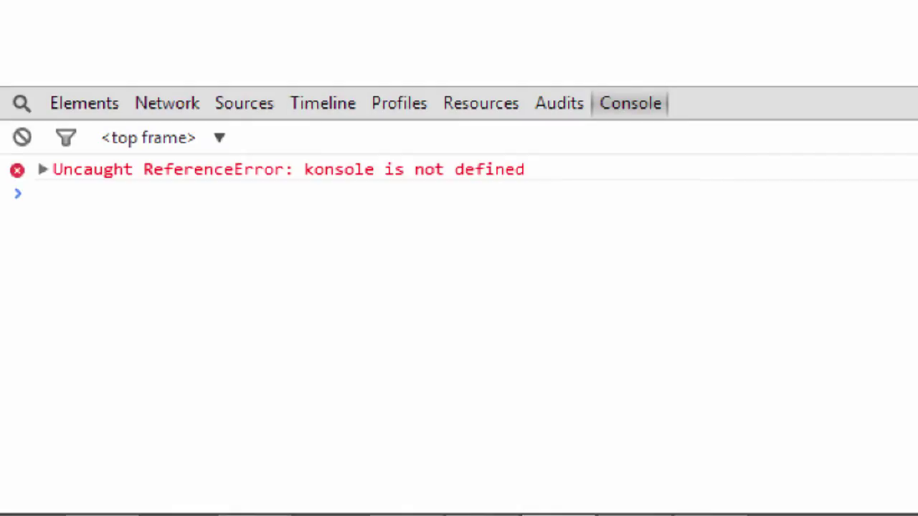
{"action": "key", "text": "ctrl+r"}
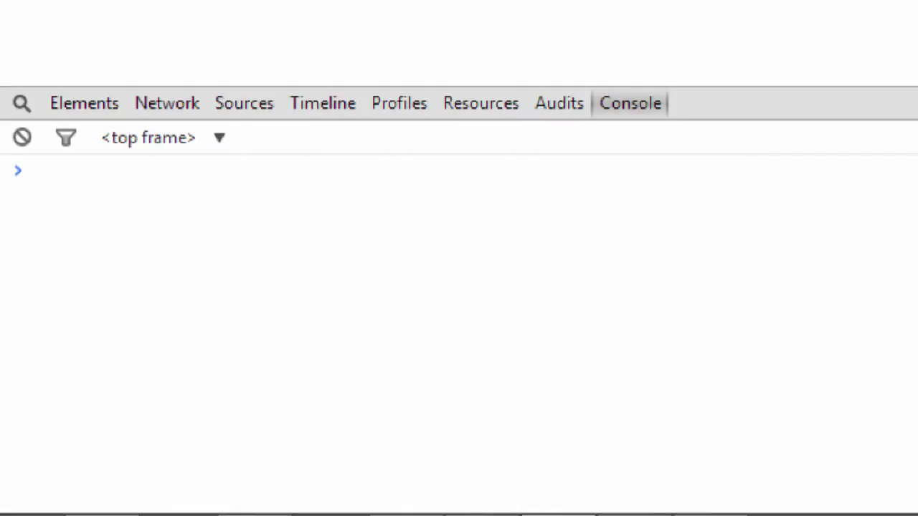